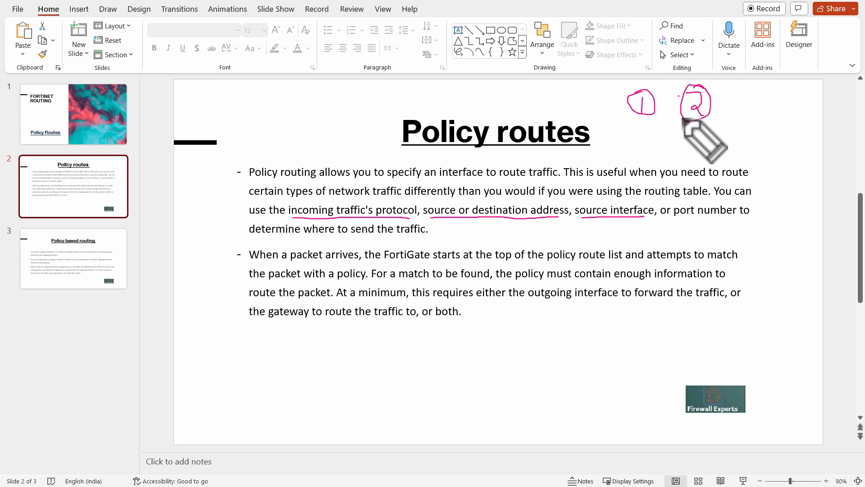
# Step: Underline the key phrases of the second bullet on the Policy routes slide with the pen and clear the annotations
pyautogui.moveTo(763, 164); pyautogui.dragTo(772, 289)
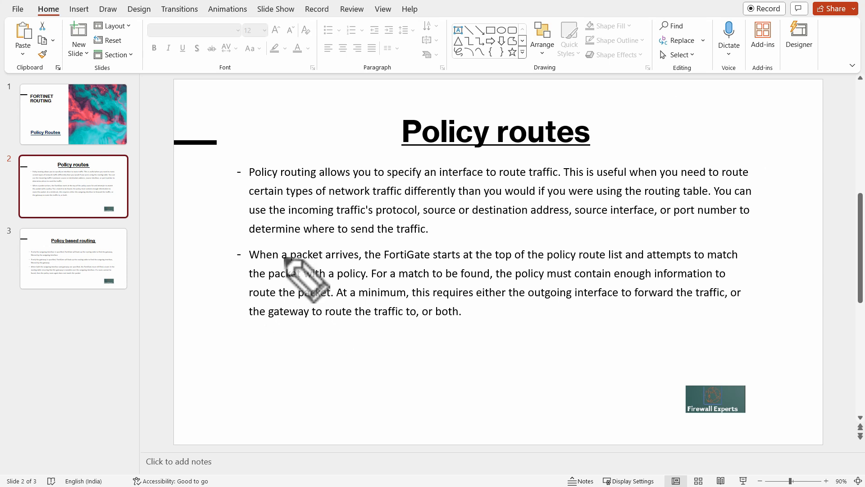
pyautogui.moveTo(255, 262); pyautogui.dragTo(339, 263)
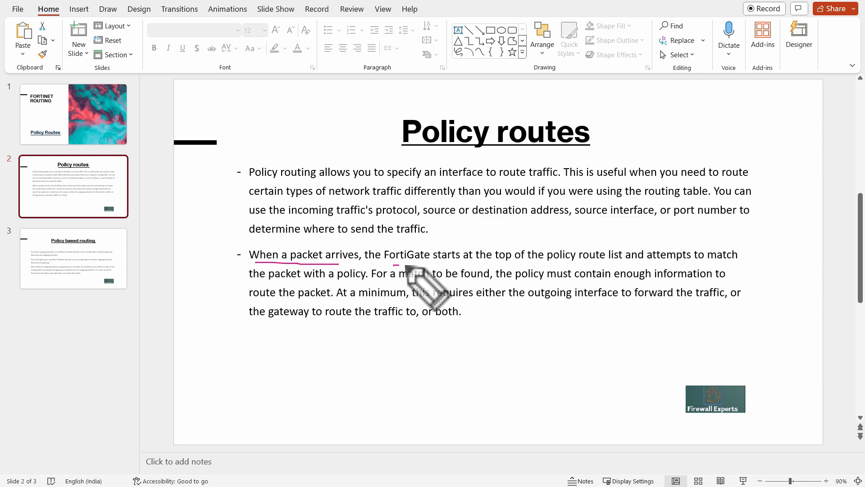
pyautogui.moveTo(393, 264); pyautogui.dragTo(571, 266)
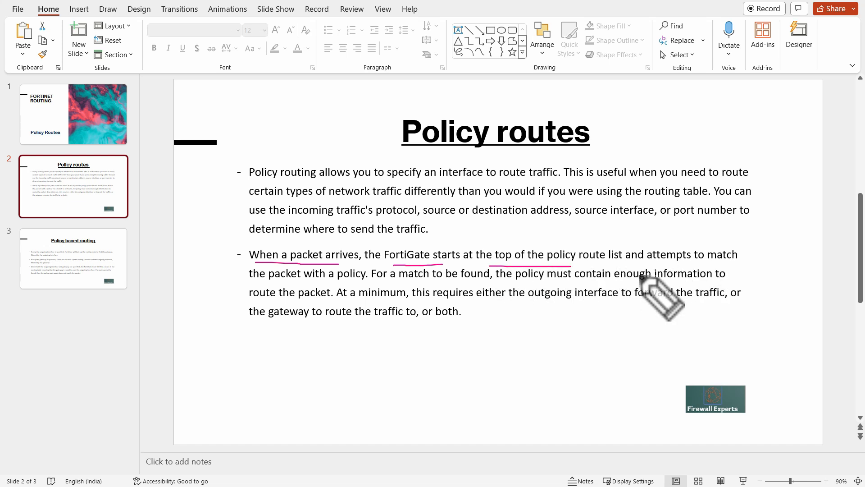
pyautogui.moveTo(249, 283); pyautogui.dragTo(310, 284)
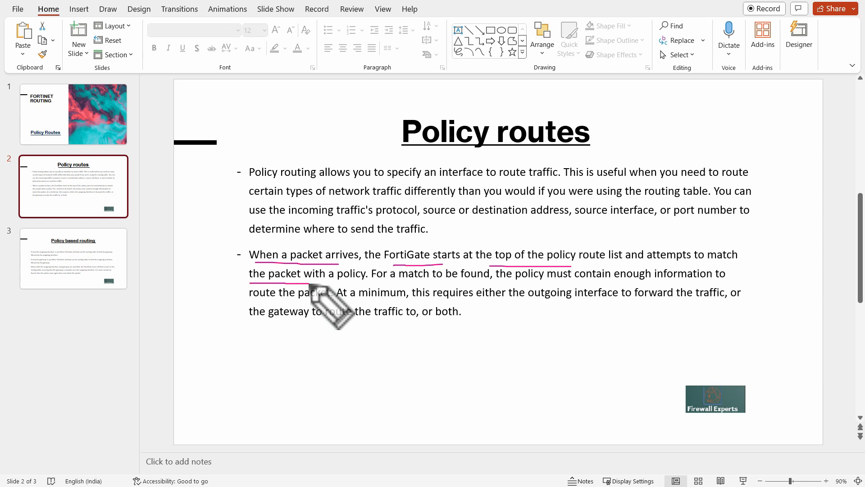
pyautogui.moveTo(392, 286); pyautogui.dragTo(520, 286)
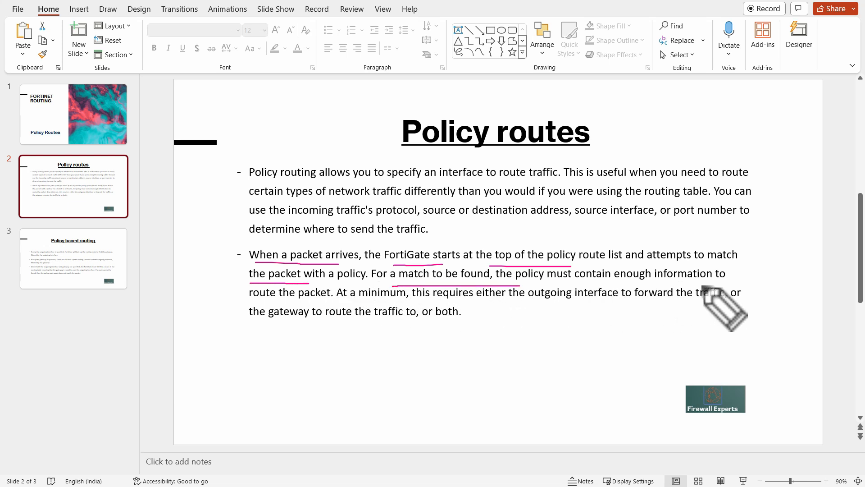
pyautogui.moveTo(252, 301); pyautogui.dragTo(430, 301)
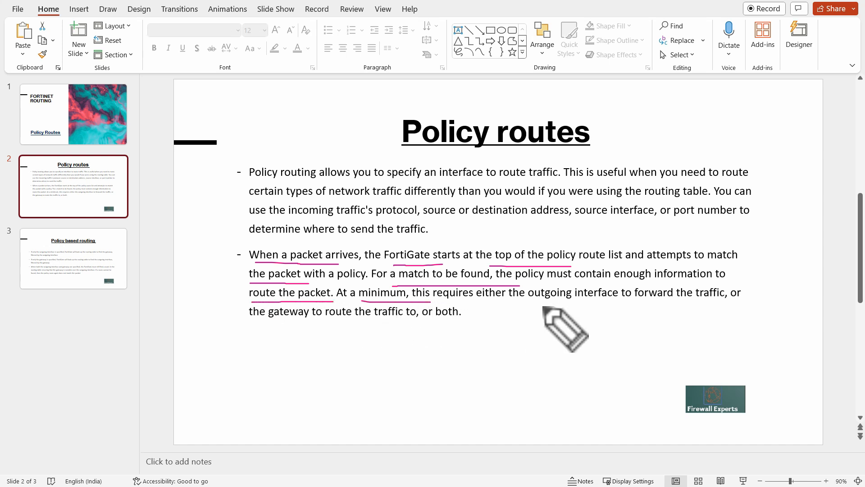
pyautogui.moveTo(547, 308); pyautogui.dragTo(705, 304)
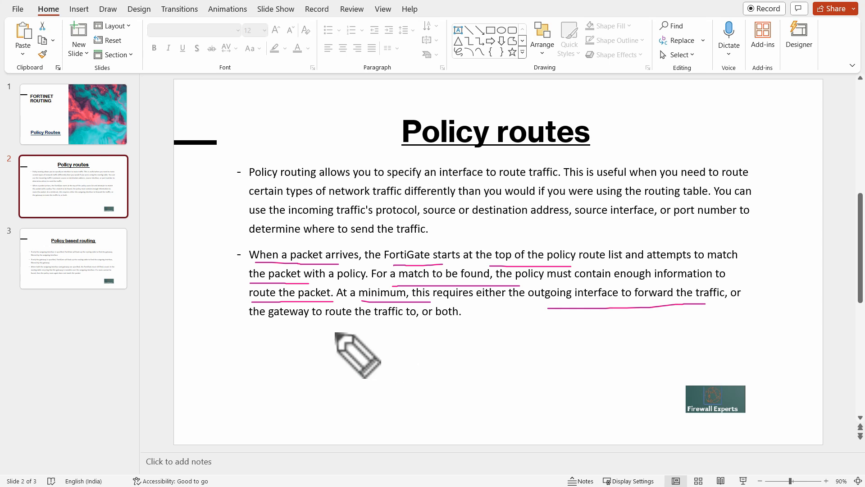
pyautogui.moveTo(251, 323); pyautogui.dragTo(436, 323)
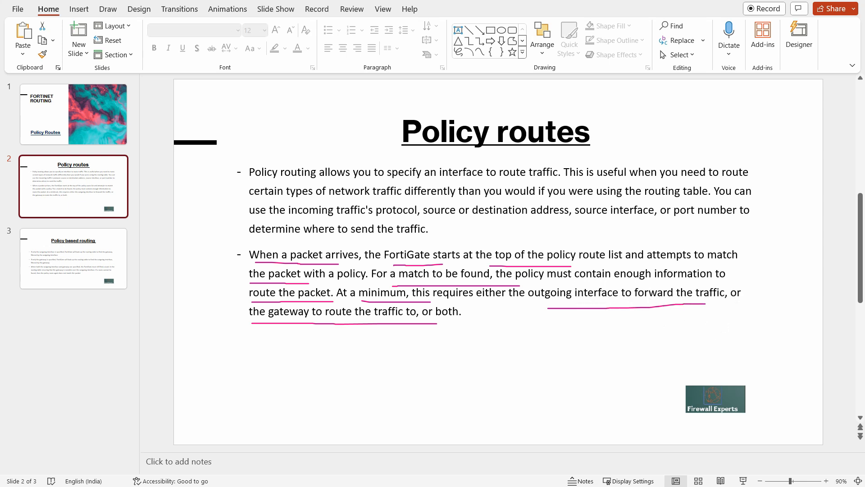
pyautogui.press('Escape')
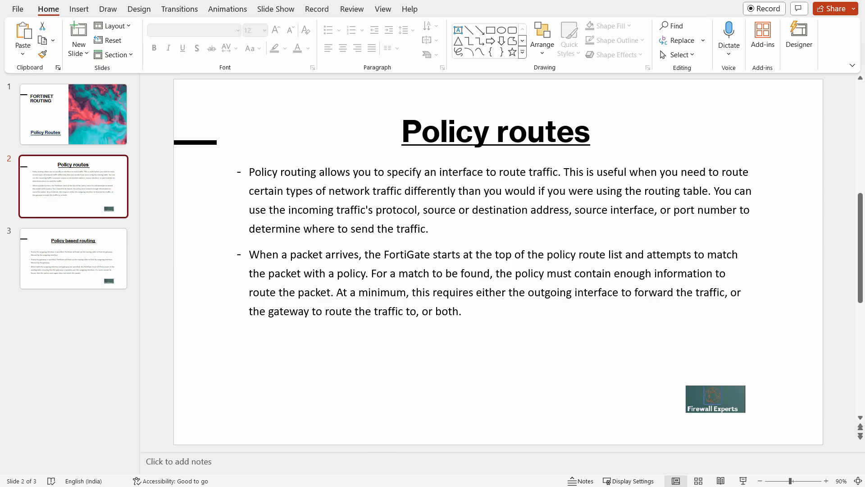
# Step: Switch to the browser and log in to the FortiGate at 192.168.0.125 with the saved username and account password
pyautogui.hotkey('alt', 'Tab')
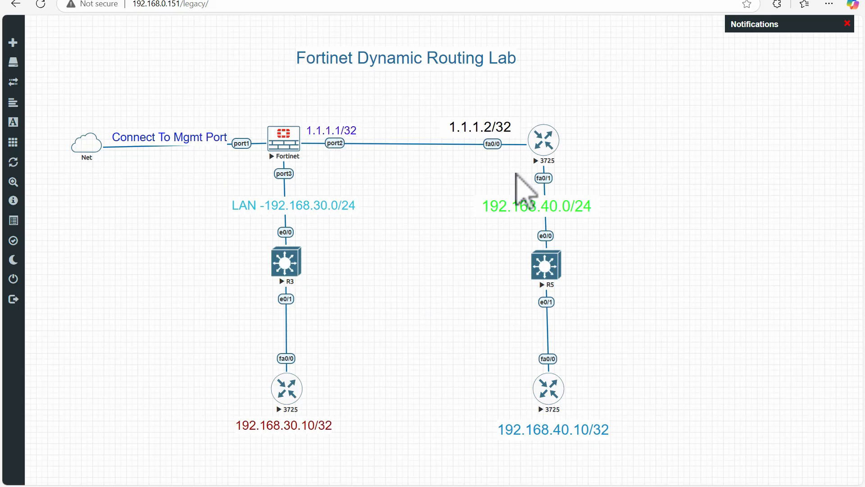
pyautogui.hotkey('ctrl', '2')
pyautogui.moveTo(310, 77); pyautogui.dragTo(521, 74)
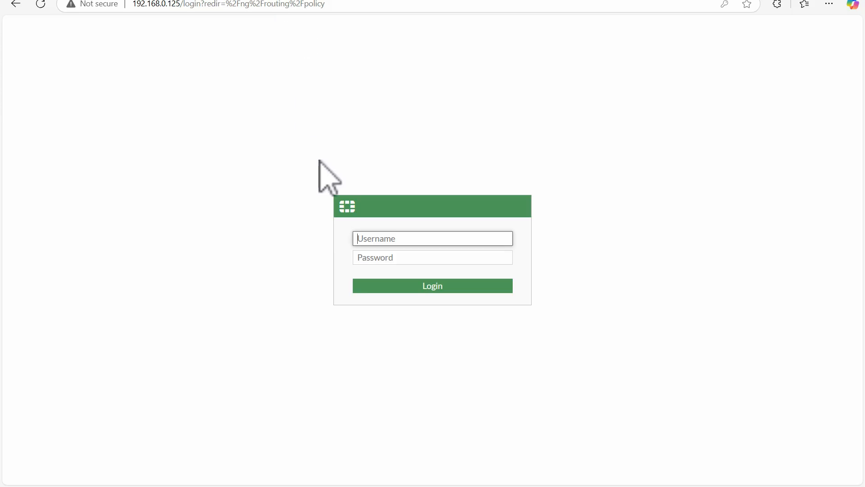
pyautogui.click(387, 238)
pyautogui.click(399, 270)
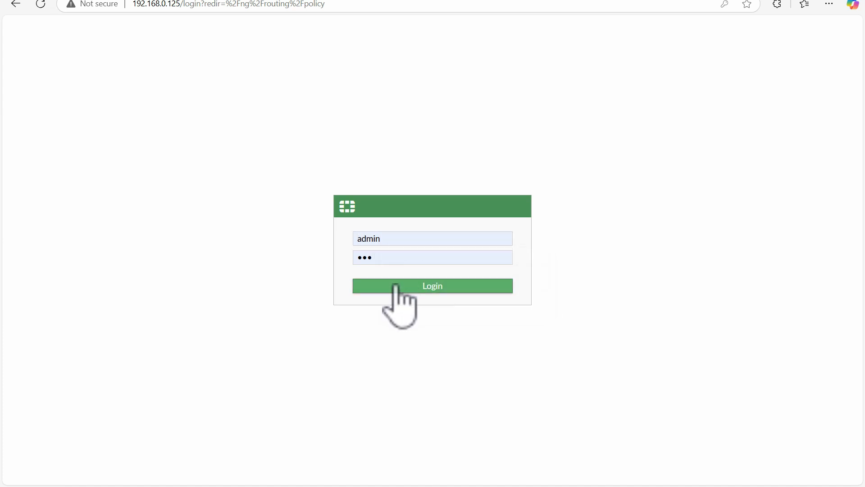
pyautogui.click(395, 286)
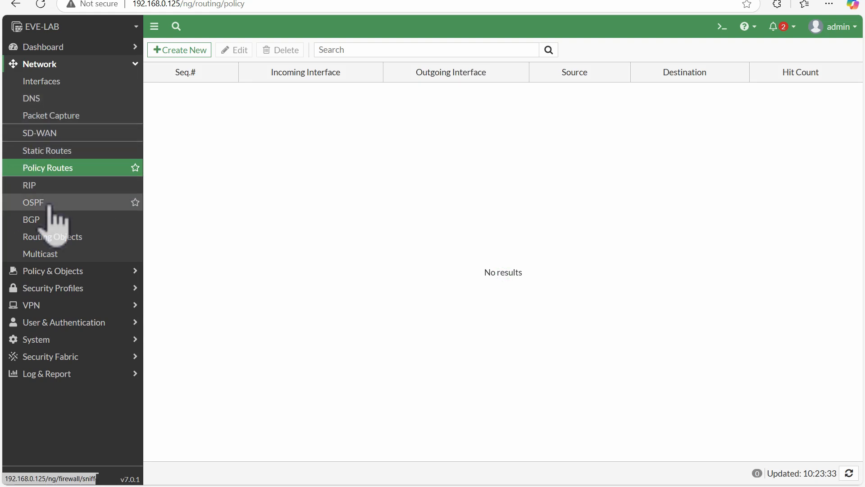
# Step: Check the BGP, OSPF, RIP and Static Routes pages for existing routing configuration
pyautogui.click(107, 219)
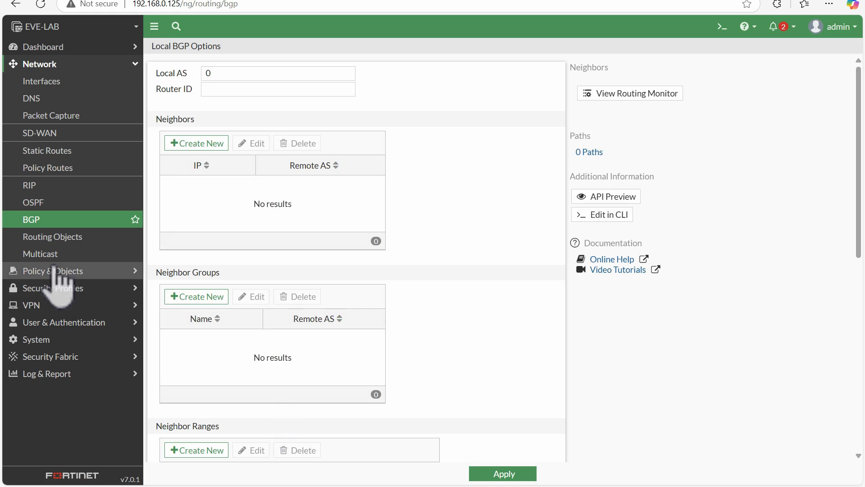
pyautogui.click(54, 202)
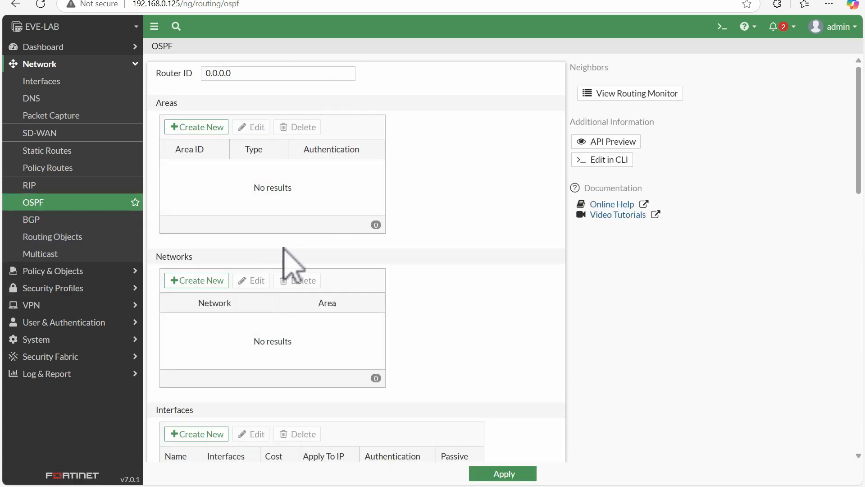
pyautogui.click(55, 186)
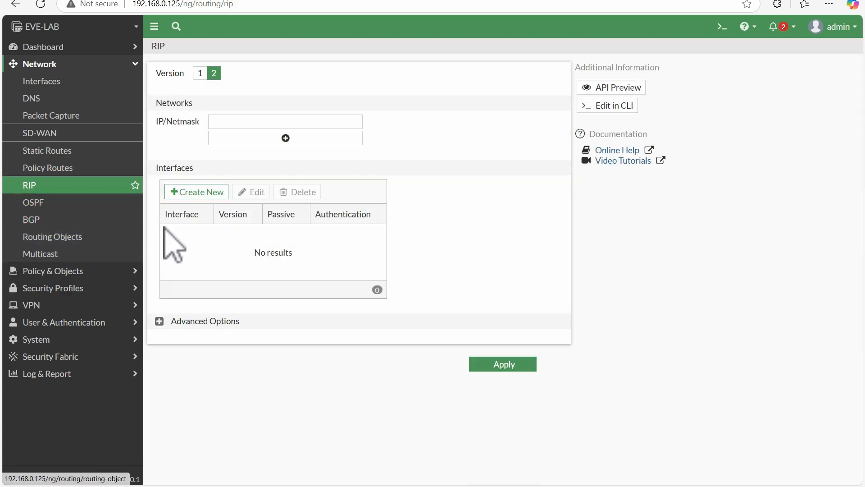
pyautogui.click(47, 151)
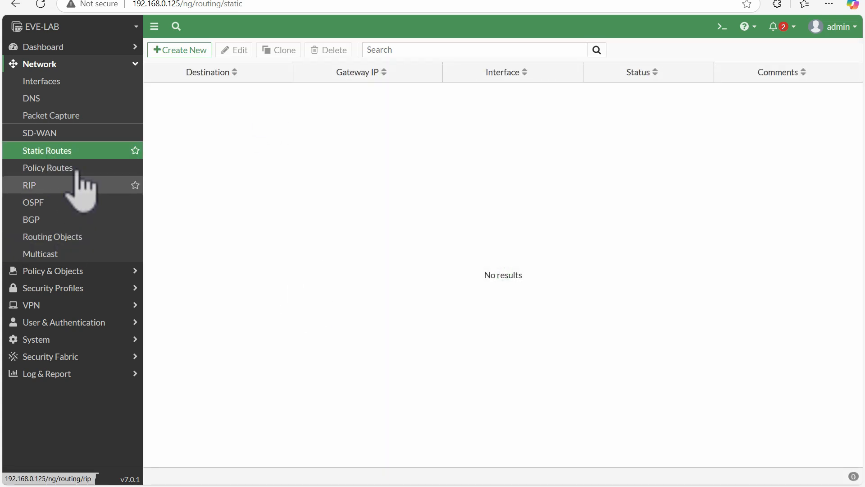
# Step: Open the routing monitor from the BGP settings and show the Static & Dynamic routes
pyautogui.click(45, 219)
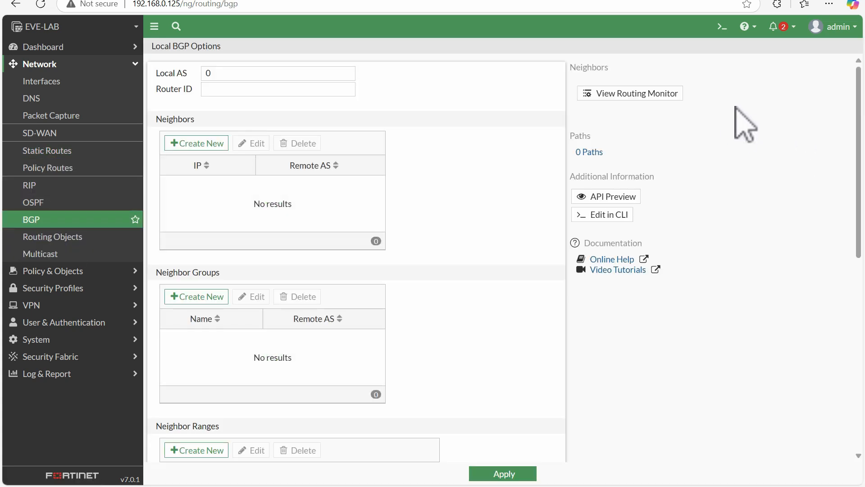
pyautogui.click(640, 93)
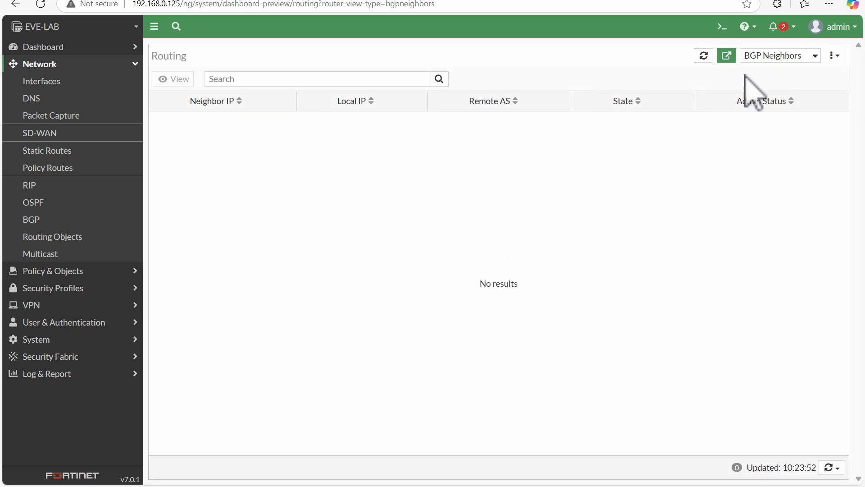
pyautogui.click(769, 55)
pyautogui.click(766, 73)
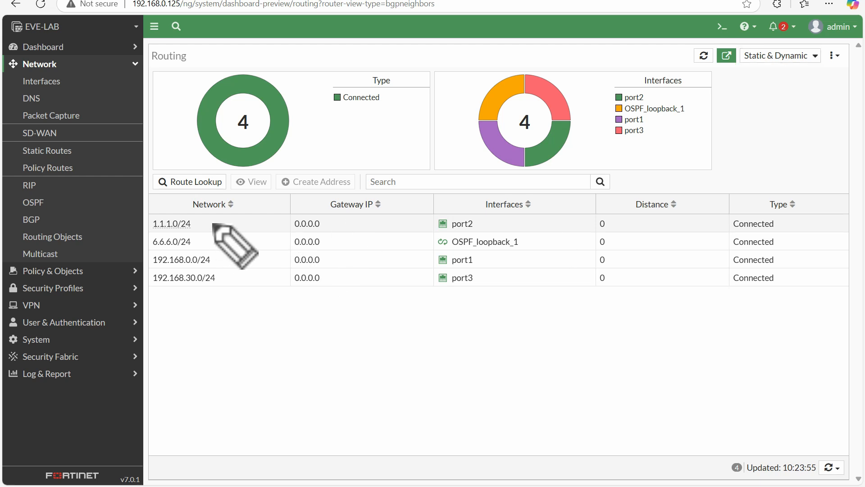
# Step: Mark the 1.1.1.0/24 network in the routing table and compare the listed routes with the Fortinet Dynamic Routing Lab topology
pyautogui.moveTo(207, 219); pyautogui.dragTo(224, 212)
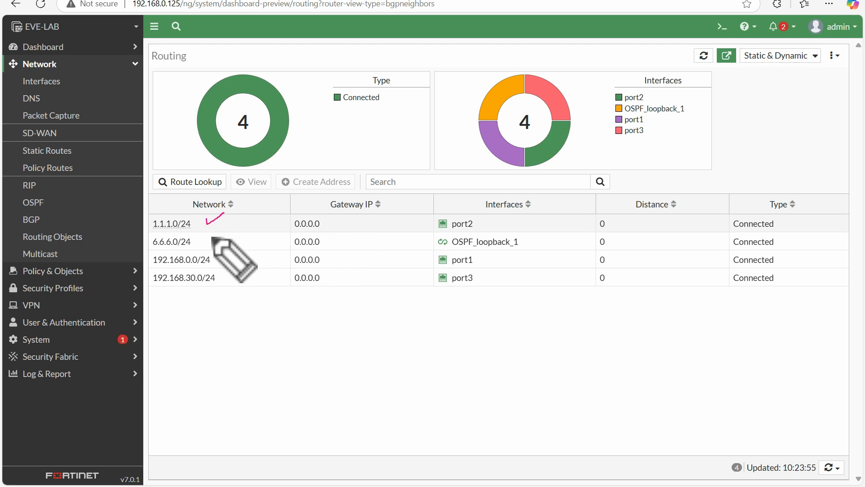
pyautogui.moveTo(153, 231); pyautogui.dragTo(197, 229)
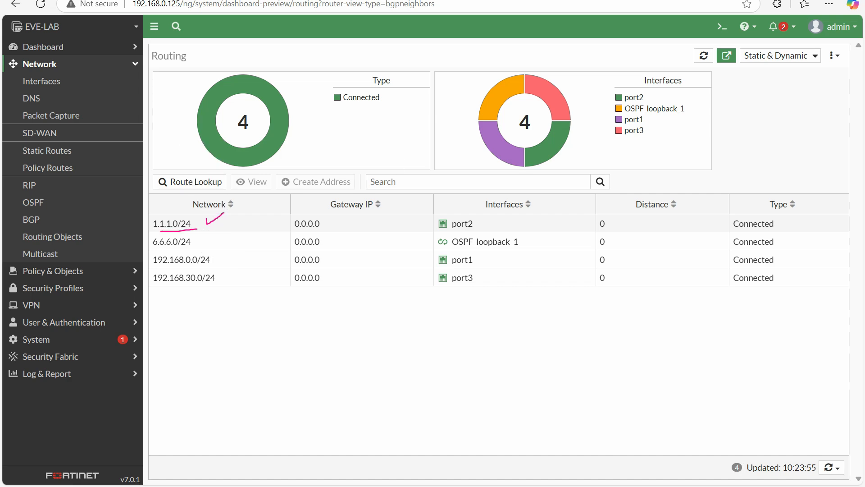
pyautogui.click(112, 0)
pyautogui.click(299, 1)
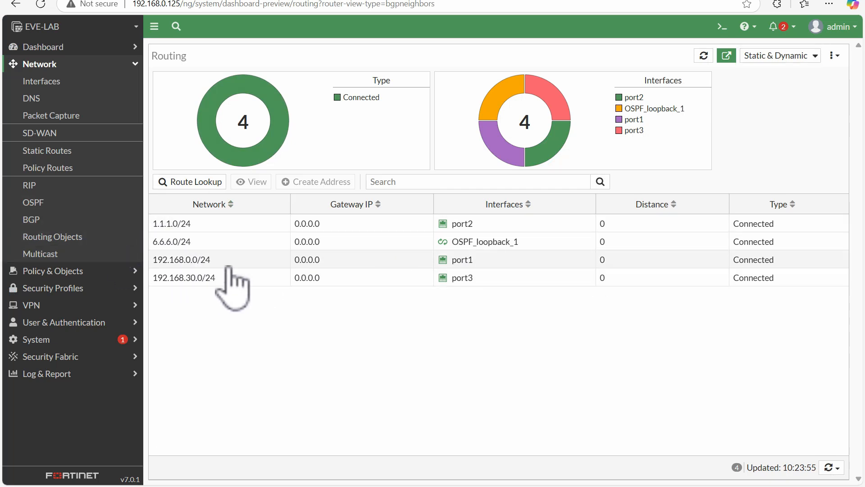
pyautogui.click(105, 1)
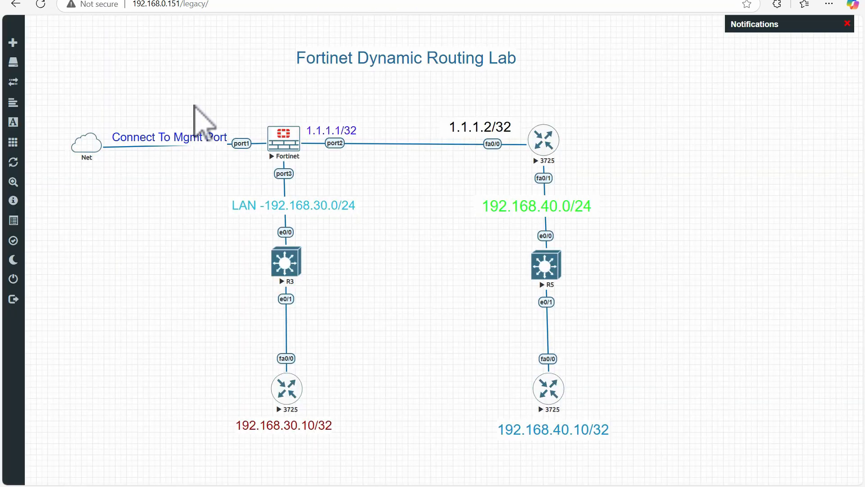
pyautogui.click(273, 1)
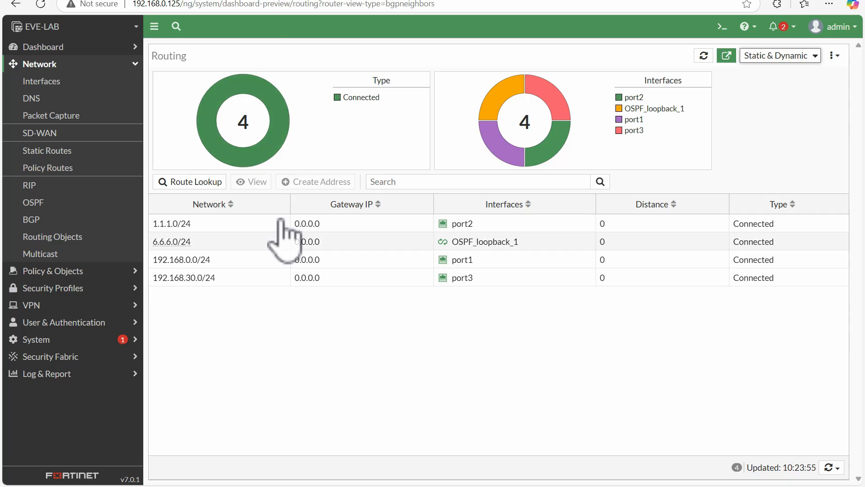
pyautogui.click(136, 1)
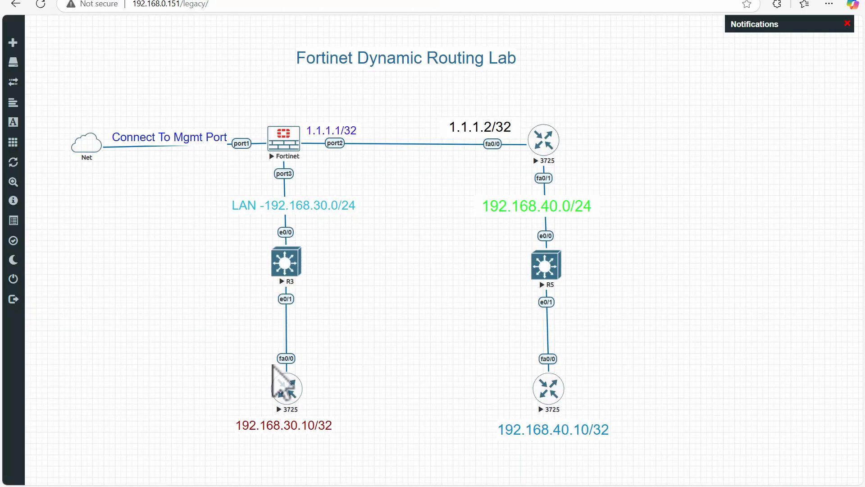
pyautogui.click(288, 1)
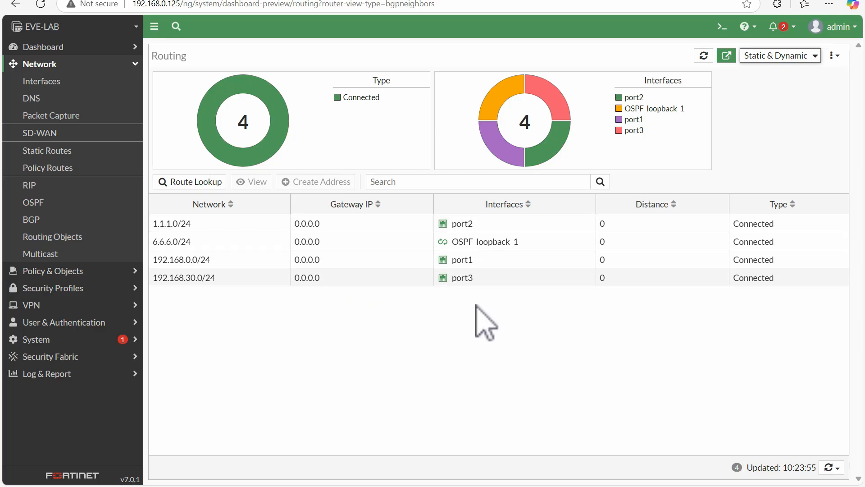
pyautogui.click(164, 2)
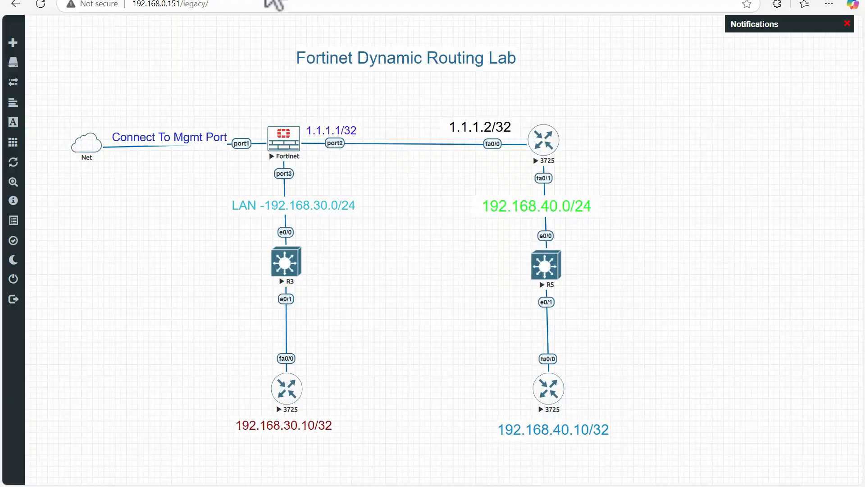
# Step: Start a new policy route on the FortiGate and check the lab topology for the destination network
pyautogui.click(273, 4)
pyautogui.click(59, 169)
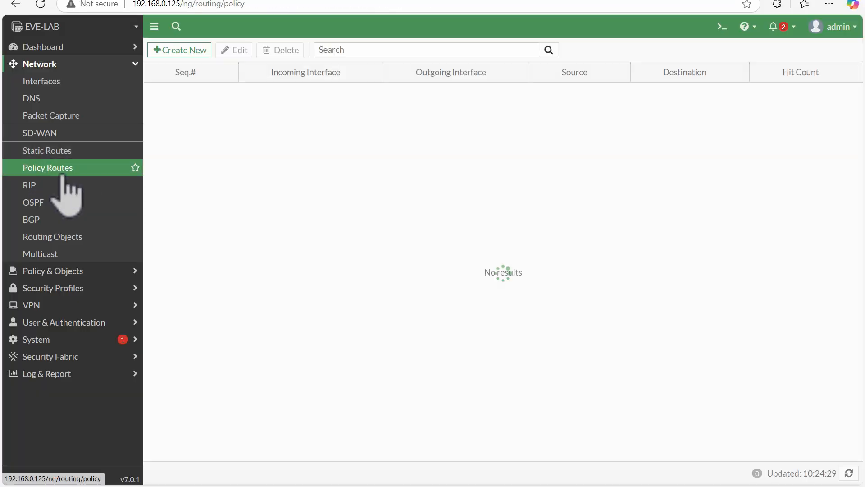
pyautogui.click(170, 51)
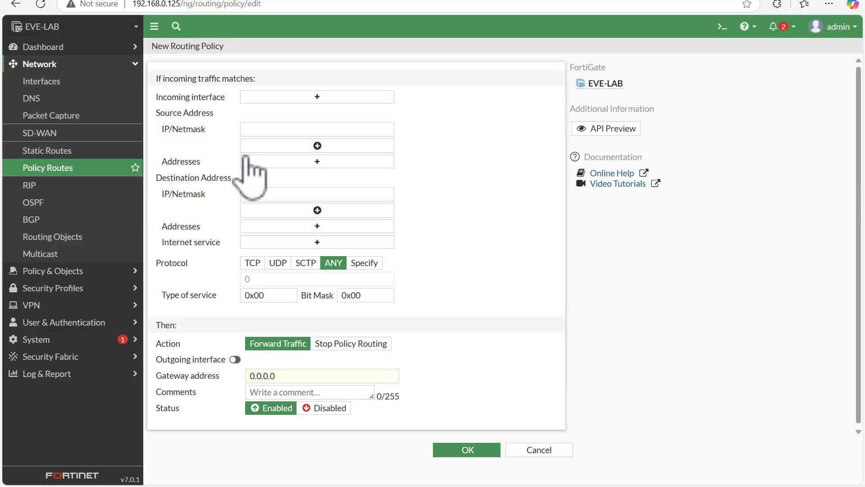
pyautogui.click(114, 2)
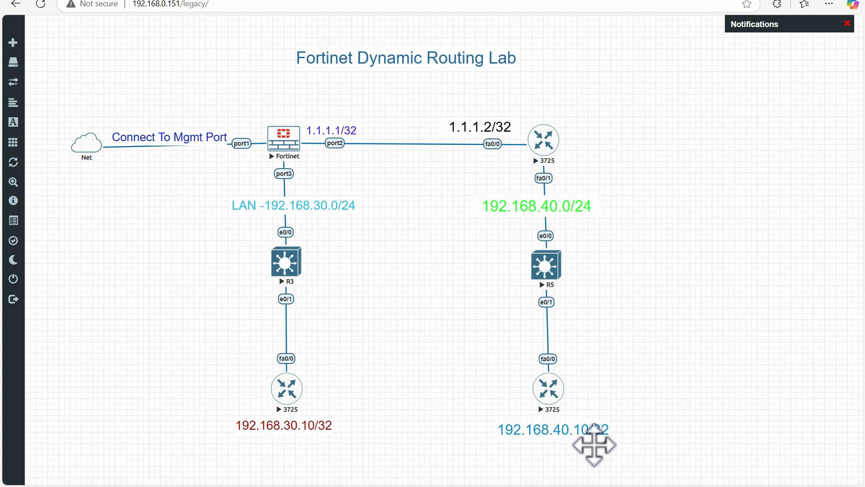
pyautogui.click(246, 1)
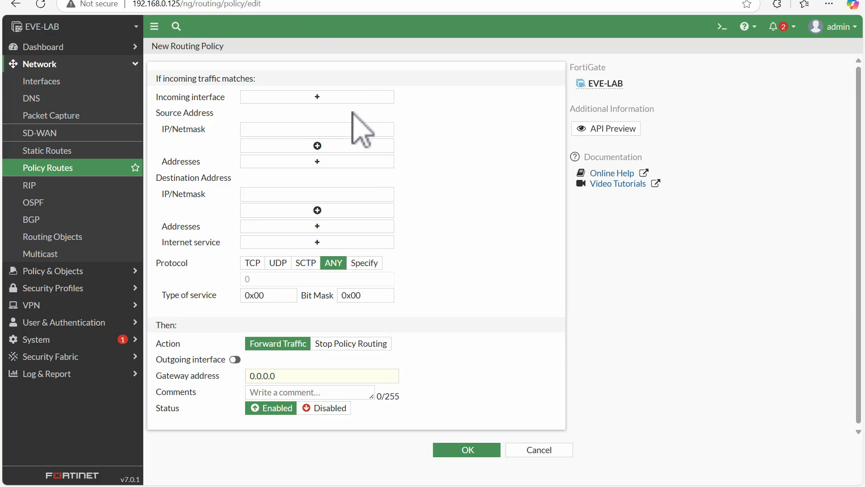
# Step: Check the lab topology for the LAN-side port and set the policy route's incoming interface to port3
pyautogui.click(334, 97)
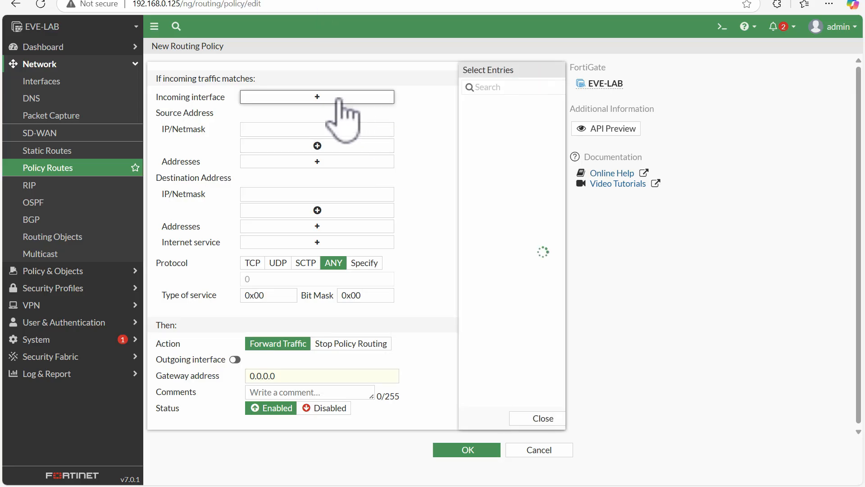
pyautogui.click(151, 2)
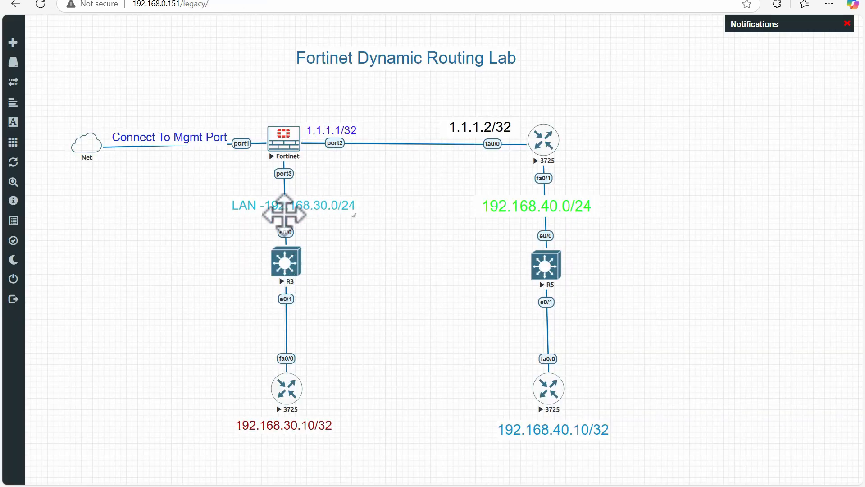
pyautogui.click(269, 2)
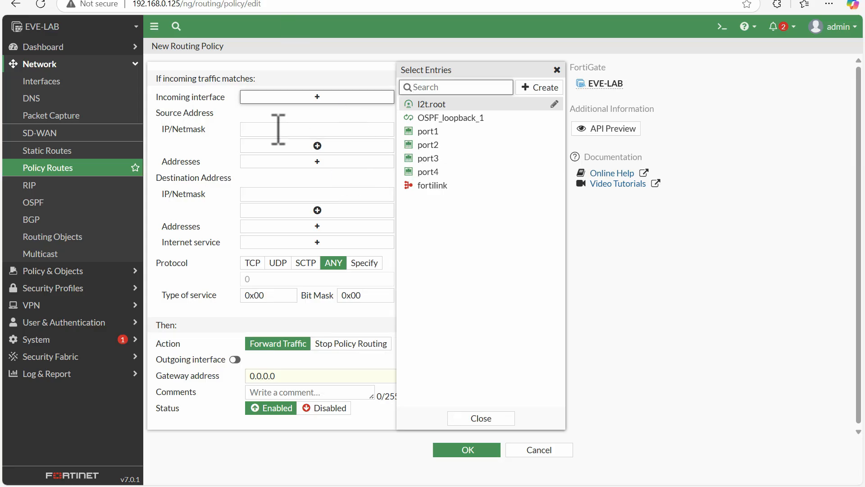
pyautogui.click(430, 158)
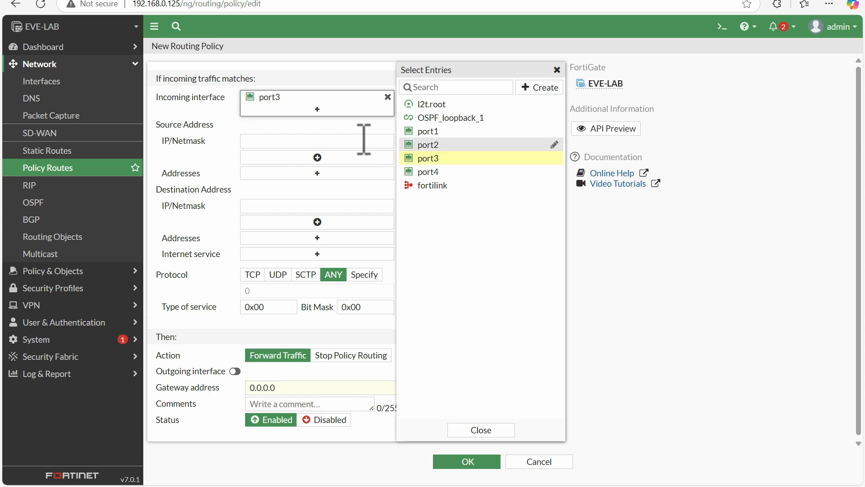
# Step: Check the LAN subnet in the lab topology and set the policy route's source IP/Netmask to 192.168.30.0/24
pyautogui.click(260, 138)
pyautogui.click(259, 146)
pyautogui.click(150, 2)
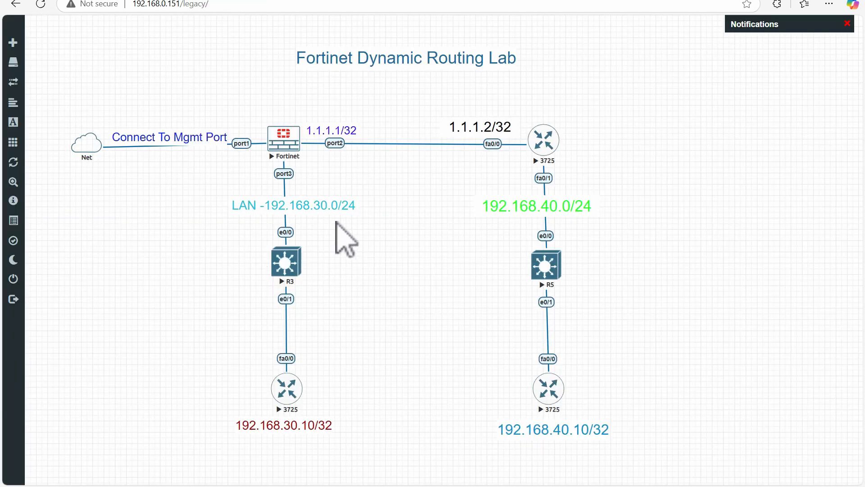
pyautogui.click(269, 3)
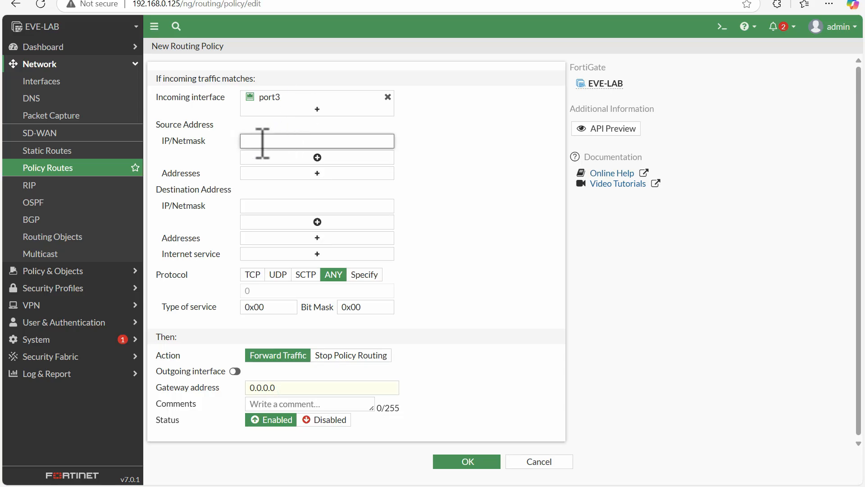
pyautogui.click(263, 141)
pyautogui.write('192.168')
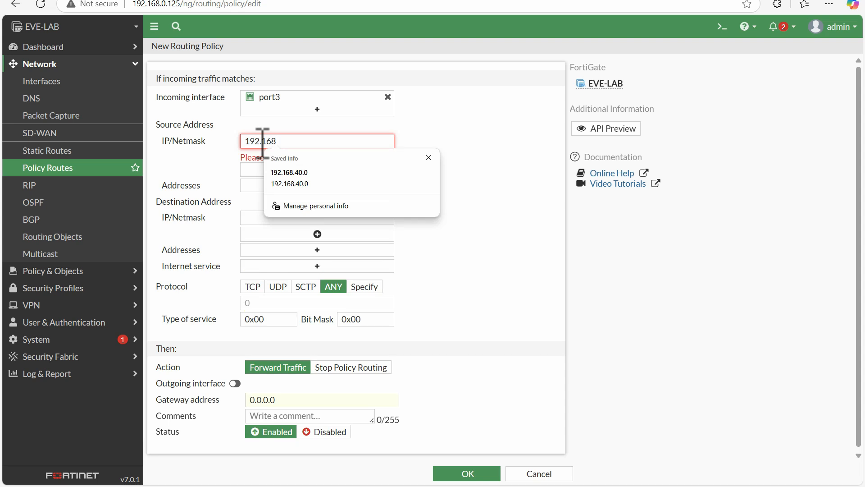
pyautogui.write('.30.0')
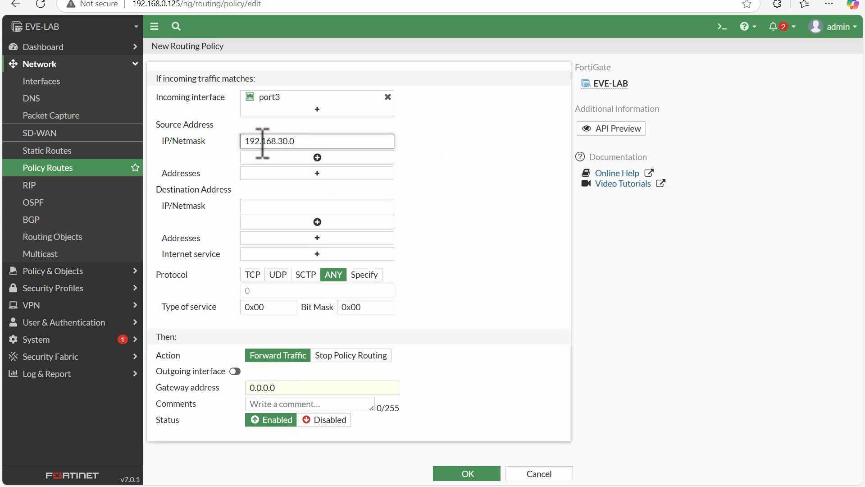
pyautogui.write('/24')
# Step: Check the remote subnet in the lab topology and set the policy route's destination IP/Netmask to 192.168.40.0/24
pyautogui.click(123, 0)
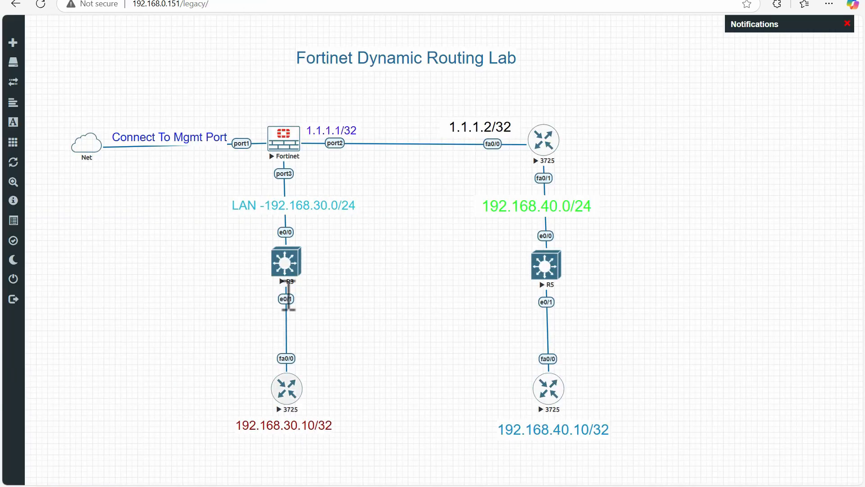
pyautogui.click(296, 0)
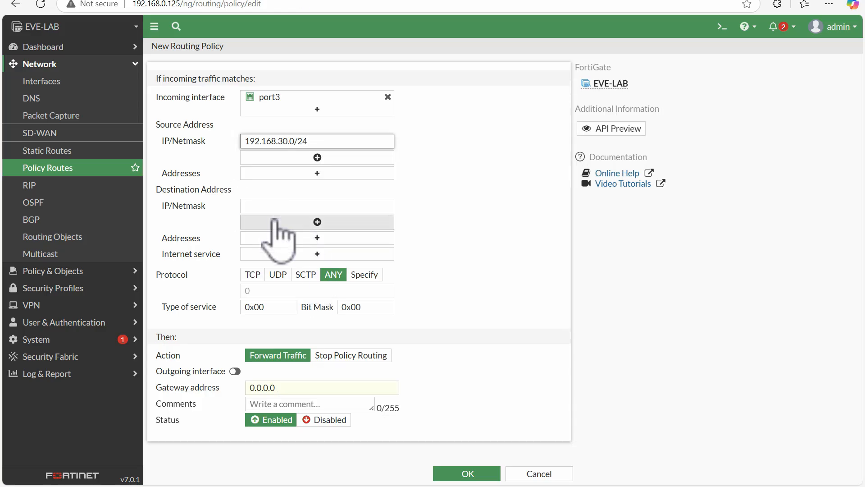
pyautogui.click(271, 205)
pyautogui.click(127, 2)
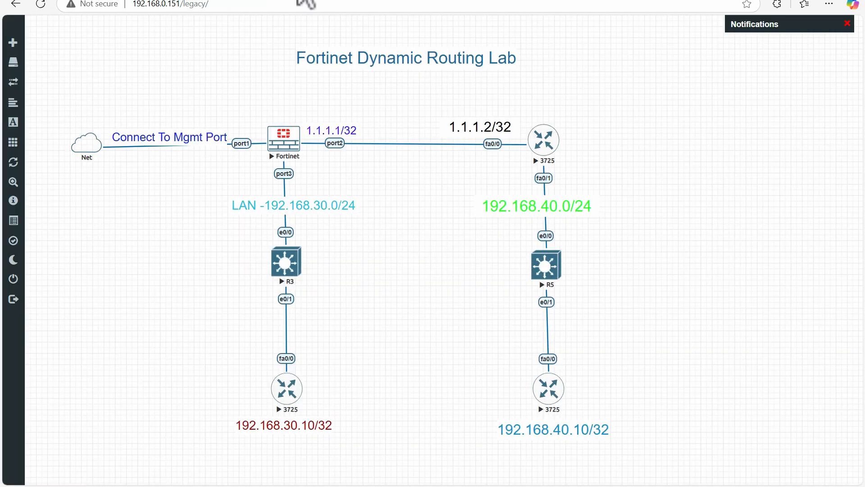
pyautogui.click(306, 3)
pyautogui.click(300, 205)
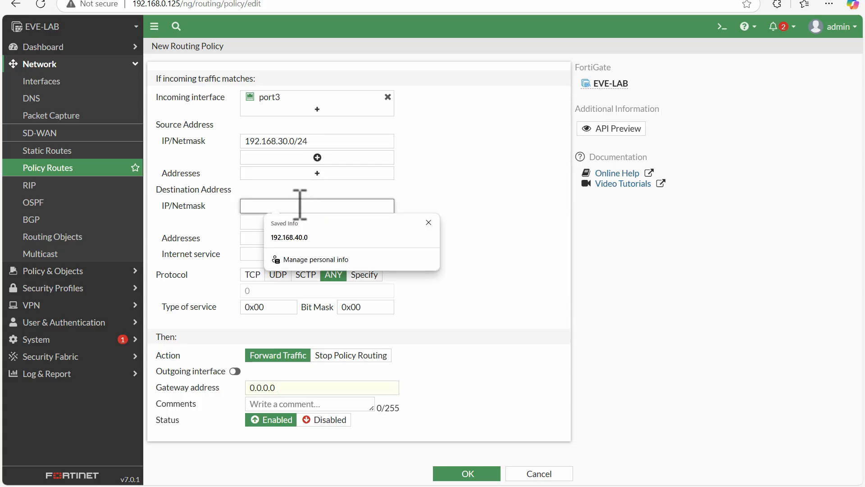
pyautogui.click(289, 238)
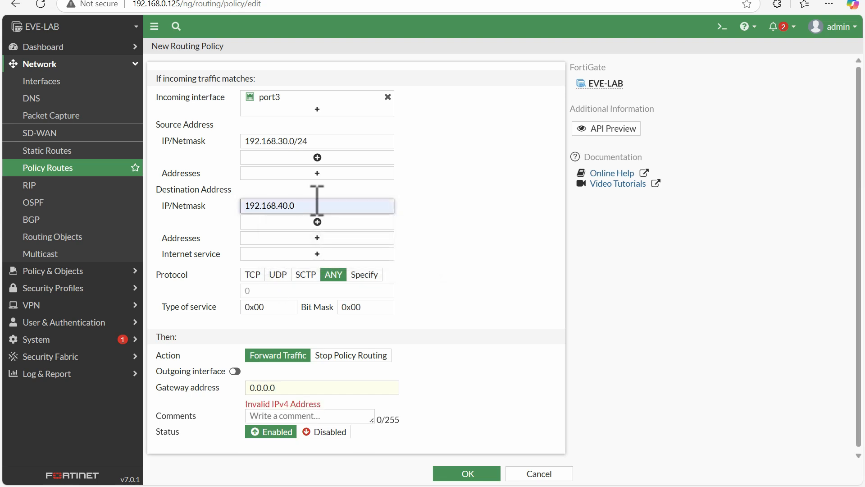
pyautogui.write('/24')
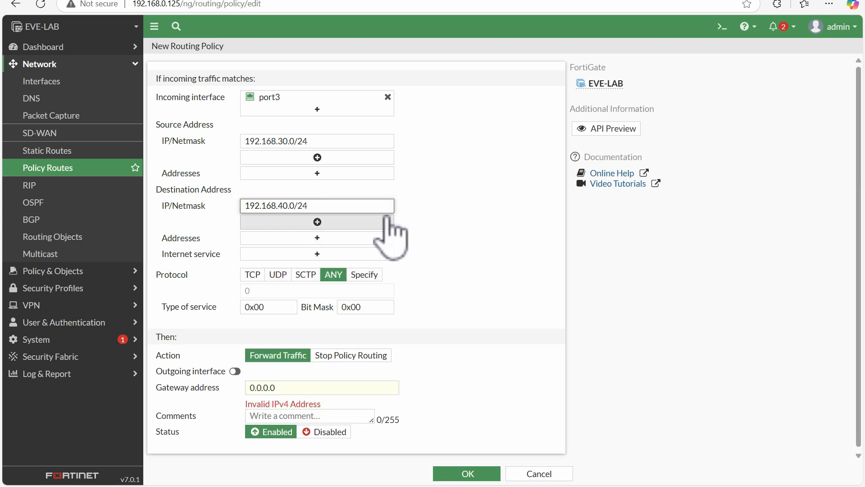
pyautogui.click(465, 250)
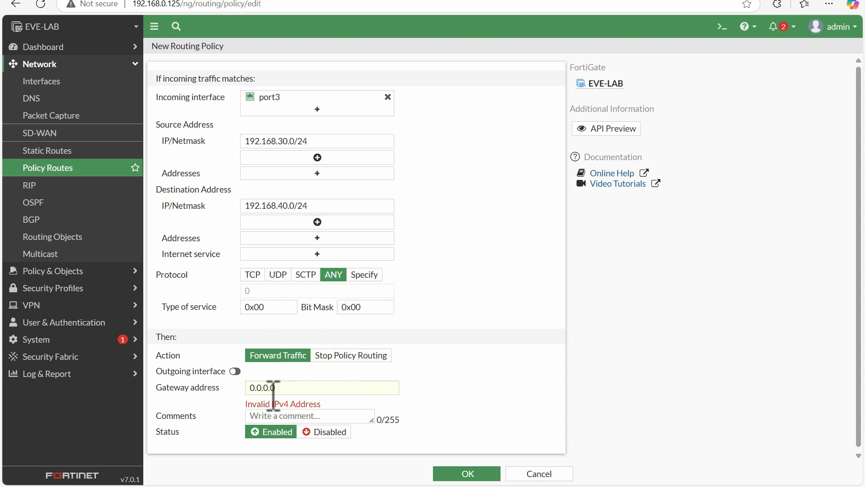
# Step: Enable an outgoing interface for the forwarded traffic and choose port2
pyautogui.click(235, 371)
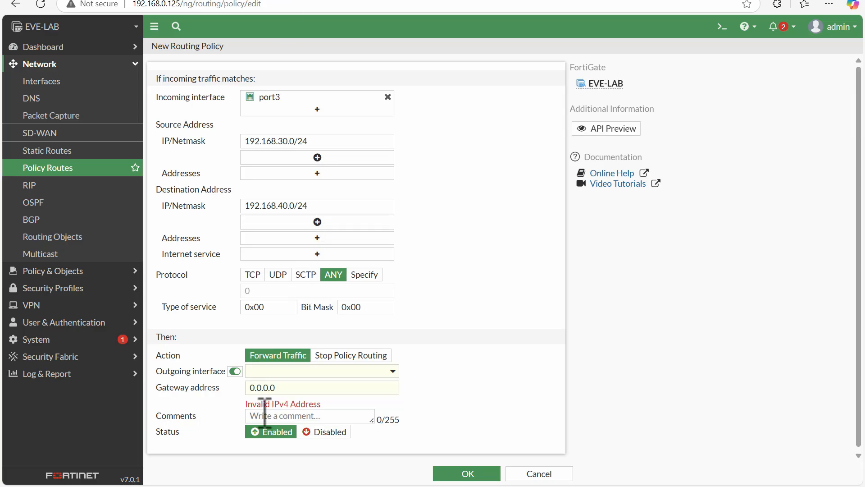
pyautogui.click(284, 372)
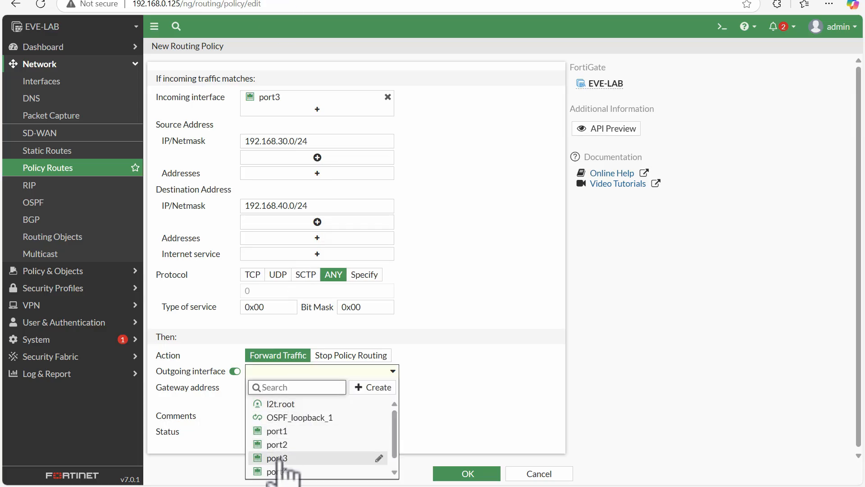
pyautogui.click(273, 444)
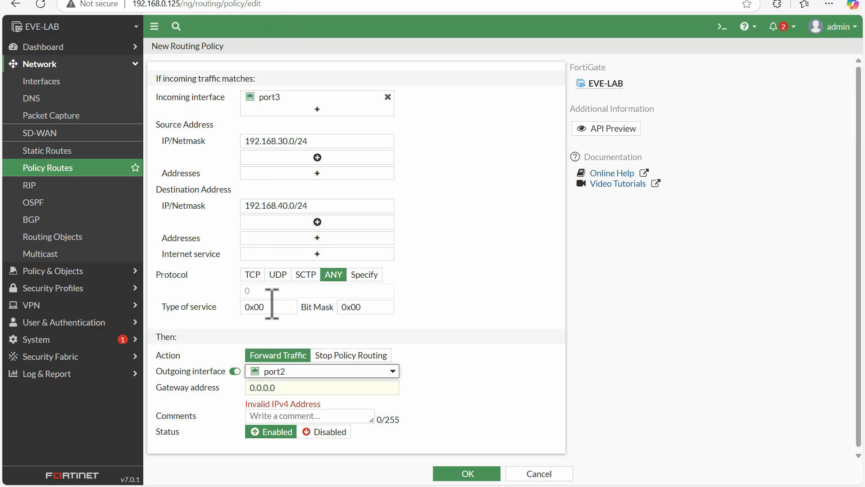
# Step: Set the policy route's gateway address to 1.1.1.2 and save the route
pyautogui.doubleClick(294, 388)
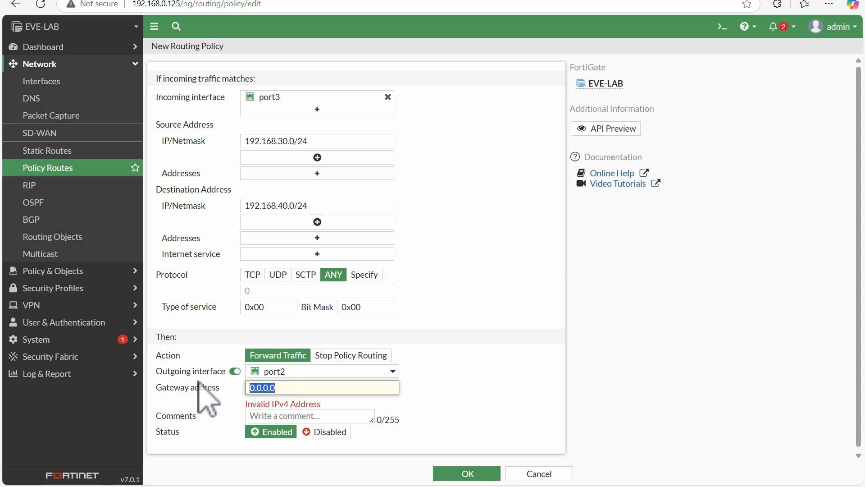
pyautogui.press('BackSpace')
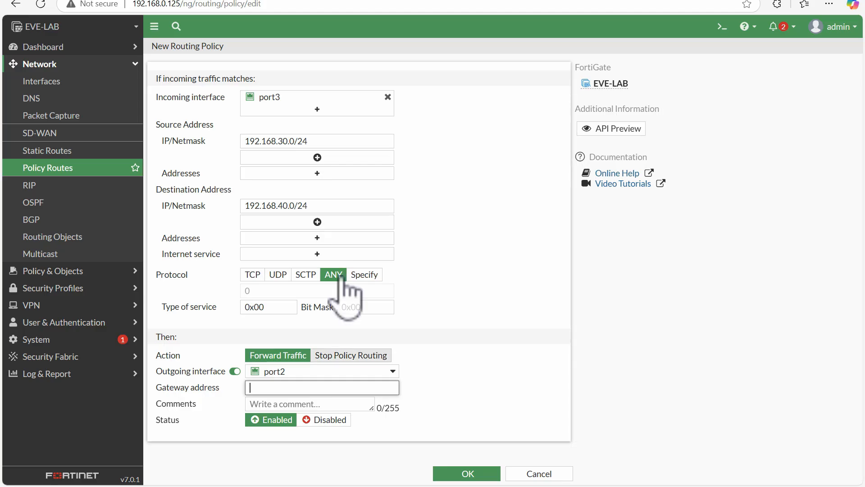
pyautogui.click(300, 386)
pyautogui.write('.1')
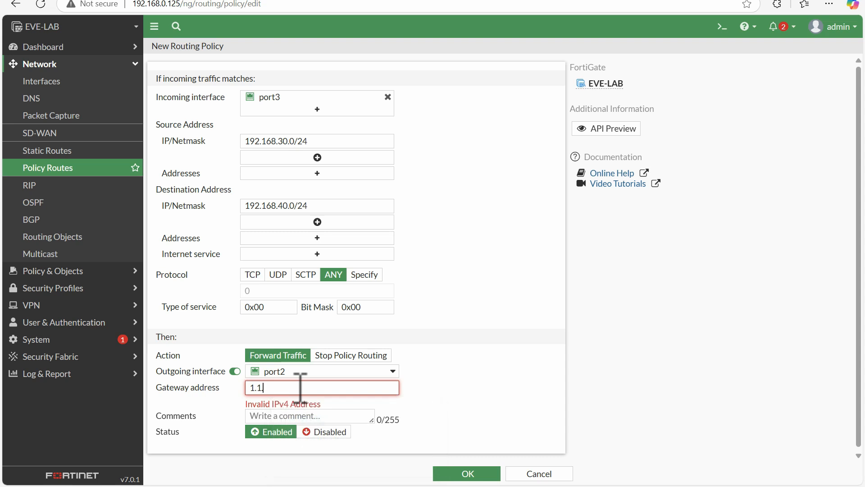
pyautogui.write('.1.2')
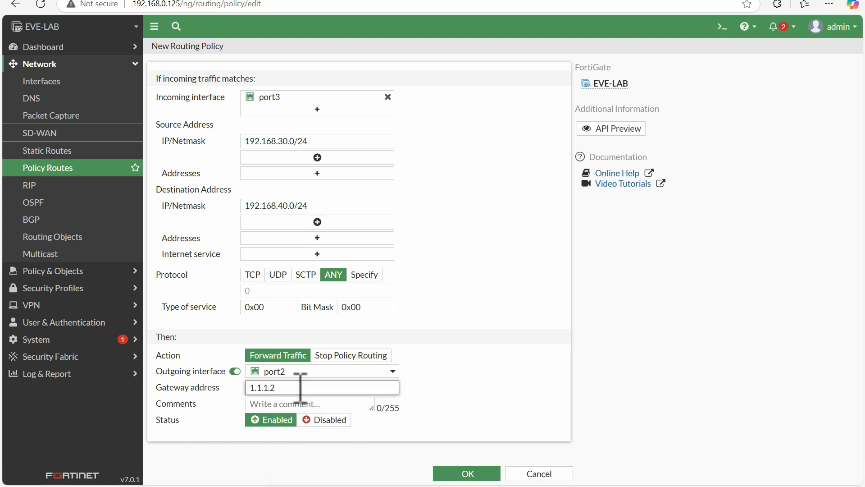
pyautogui.click(467, 473)
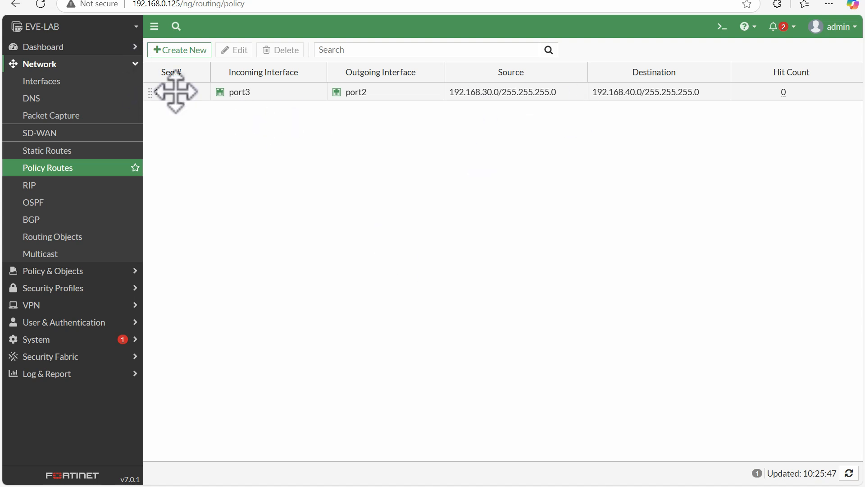
pyautogui.click(178, 50)
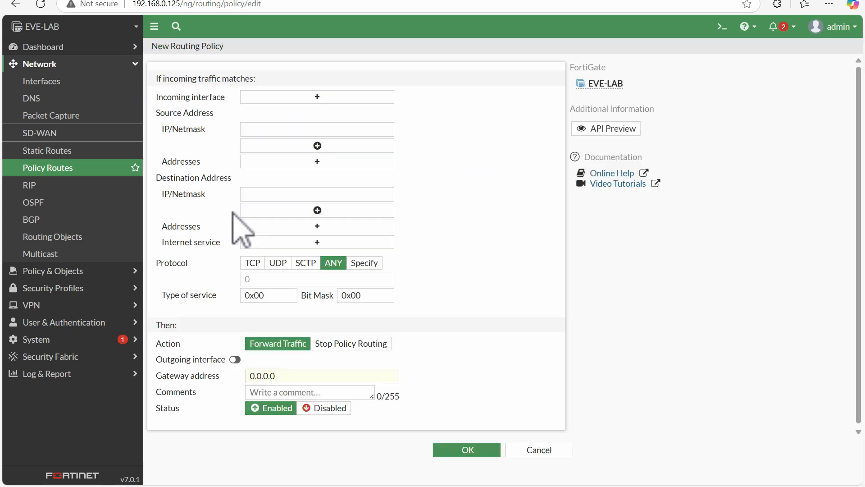
pyautogui.click(522, 449)
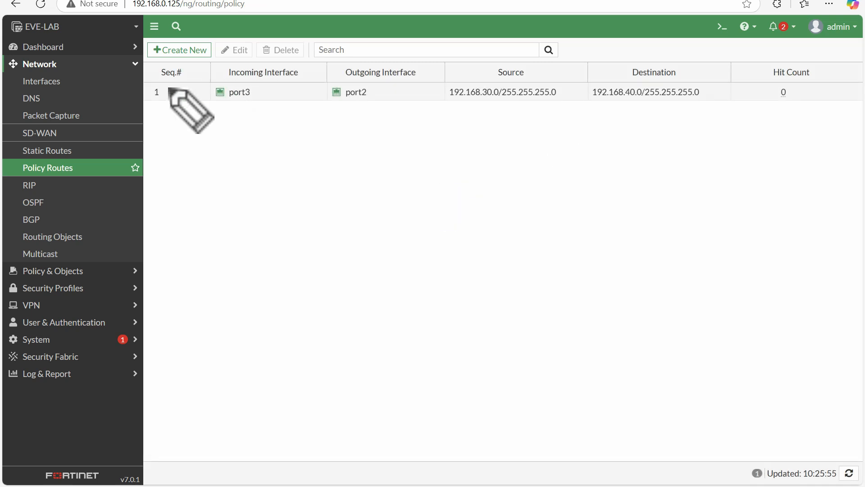
pyautogui.moveTo(177, 83)
pyautogui.mouseDown()
pyautogui.moveTo(163, 87)
pyautogui.moveTo(174, 85)
pyautogui.mouseUp()
pyautogui.moveTo(167, 122); pyautogui.dragTo(177, 134)
pyautogui.moveTo(173, 114)
pyautogui.mouseDown()
pyautogui.moveTo(158, 137)
pyautogui.moveTo(184, 133)
pyautogui.mouseUp()
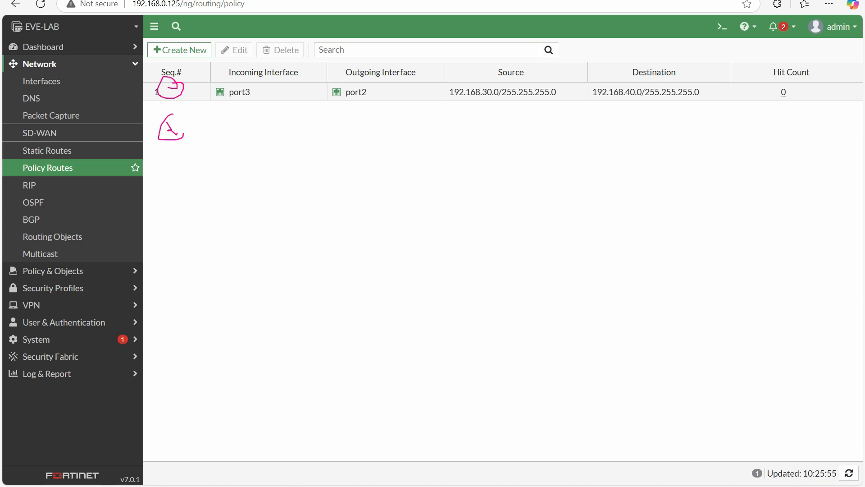
pyautogui.press('Escape')
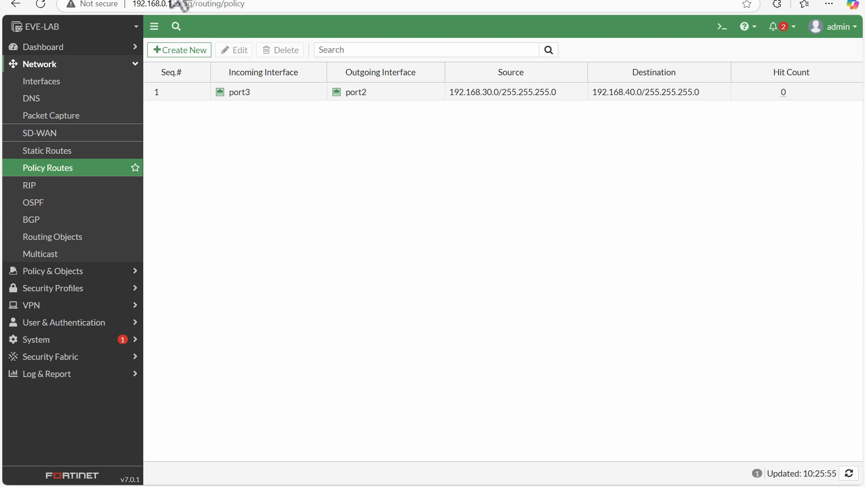
# Step: Switch to the lab topology and open a console session on the 3725 router labelled 192.168.30.10/32
pyautogui.click(134, 0)
pyautogui.click(287, 389)
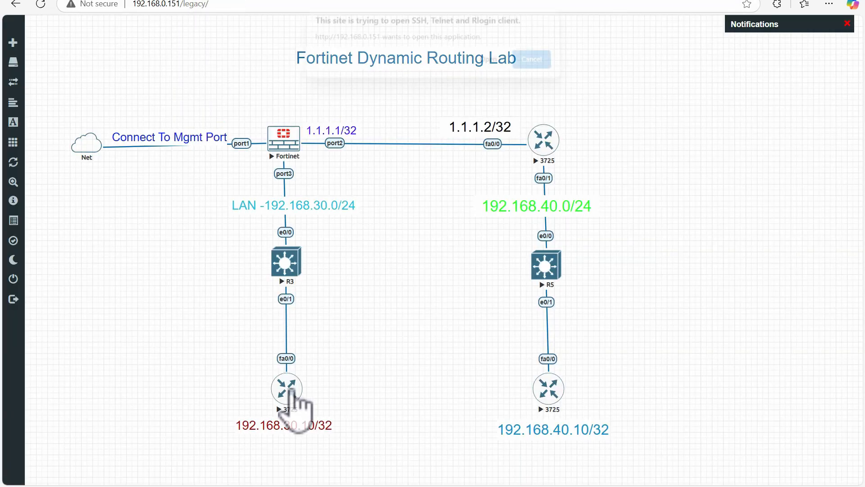
pyautogui.click(488, 66)
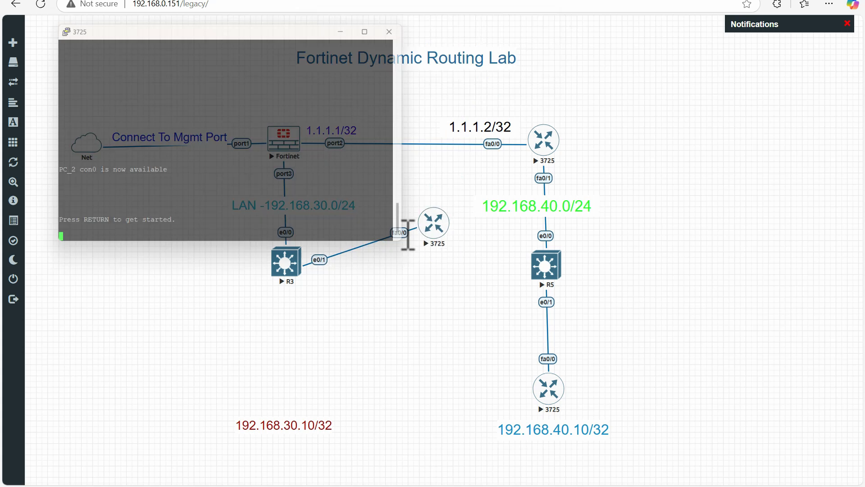
pyautogui.click(287, 387)
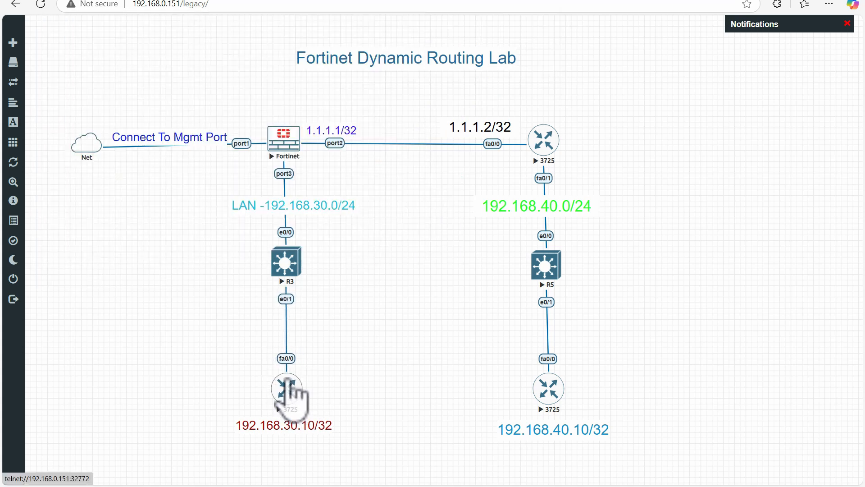
pyautogui.moveTo(411, 484)
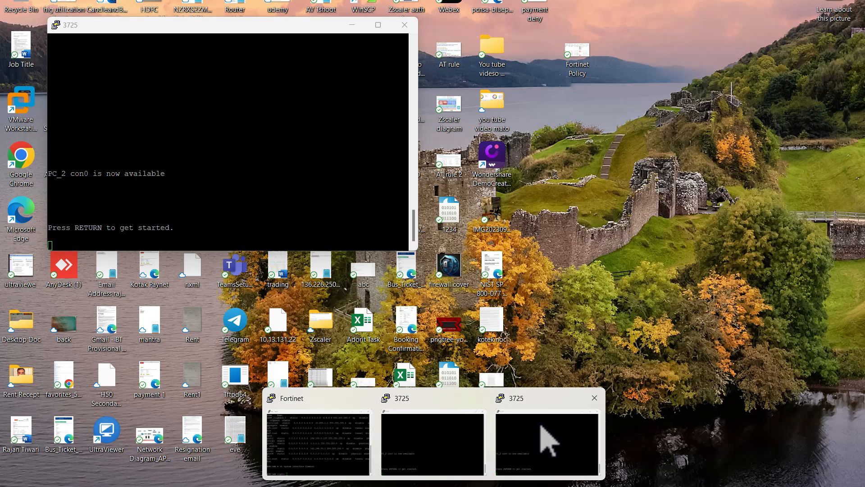
pyautogui.click(547, 440)
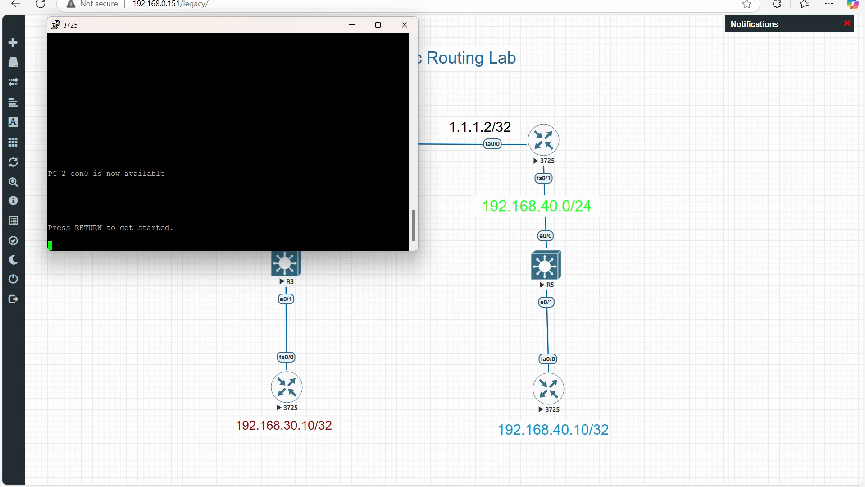
pyautogui.press('Return')
pyautogui.press('Return')
pyautogui.press('Return')
pyautogui.press('Return')
pyautogui.press('Return')
pyautogui.press('Return')
pyautogui.press('Return')
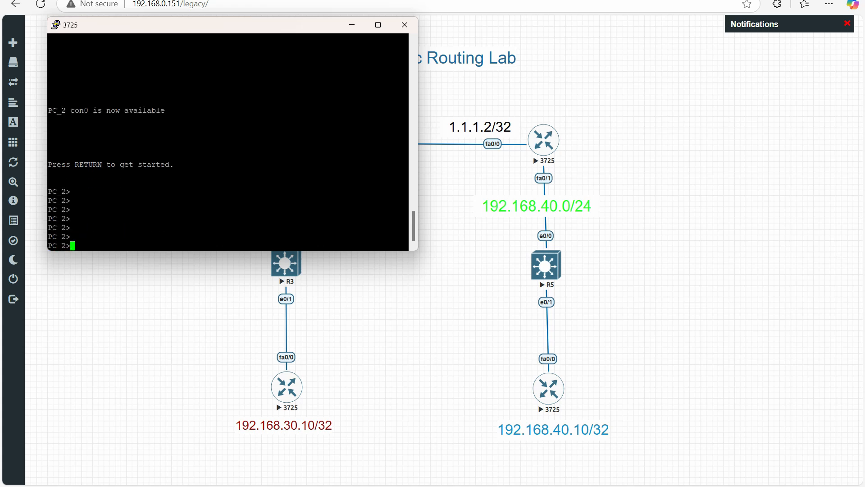
# Step: Enter privileged mode on PC_2 and list its interface addresses with sh ip int br
pyautogui.write('en')
pyautogui.press('Return')
pyautogui.press('Return')
pyautogui.press('Return')
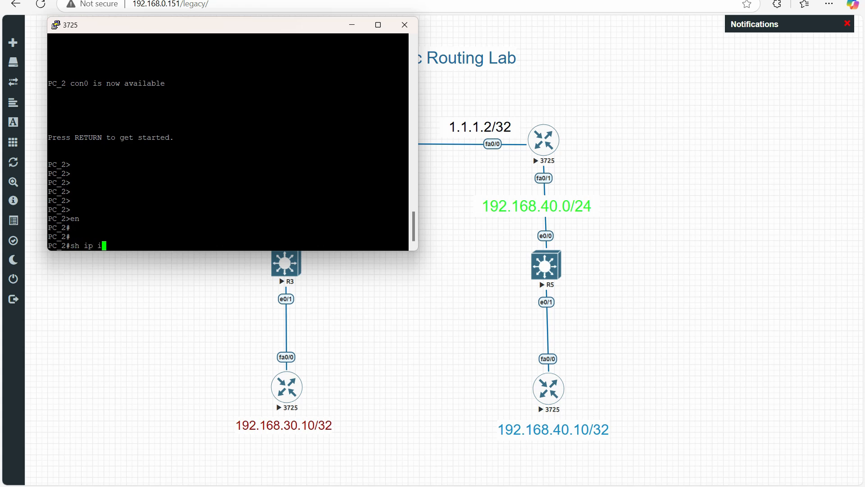
pyautogui.write('sh ip int br')
pyautogui.press('Return')
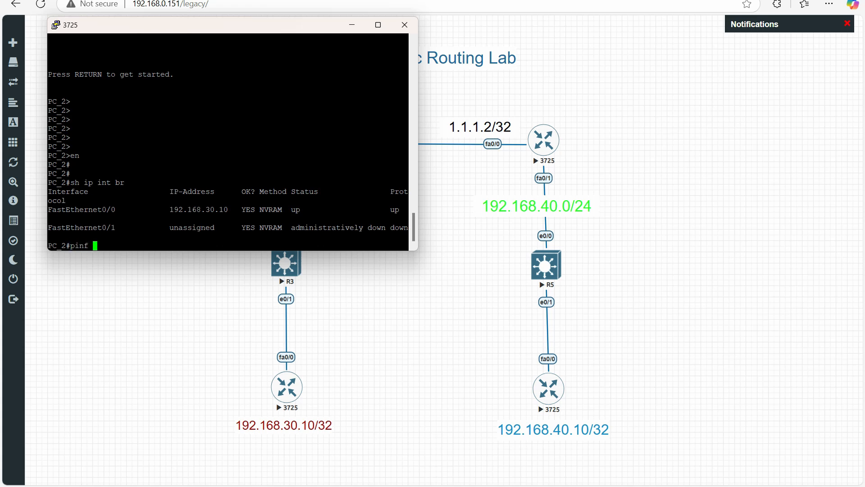
# Step: Ping 192.168.40.10 from the PC_2 console to test reachability of the destination network
pyautogui.write('ping 192.168.40.10')
pyautogui.press('Return')
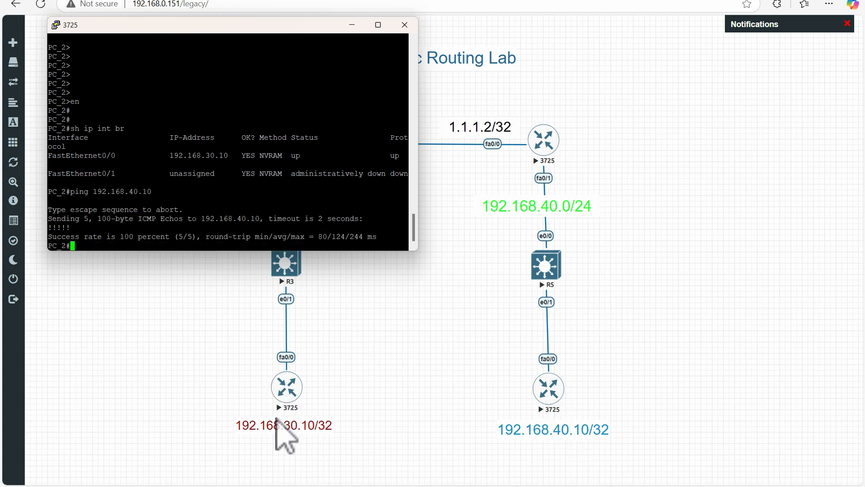
# Step: Switch to the FortiGate, refresh the policy routes to check the hit count, and review the port3-to-port2 route's settings without changing them
pyautogui.click(276, 0)
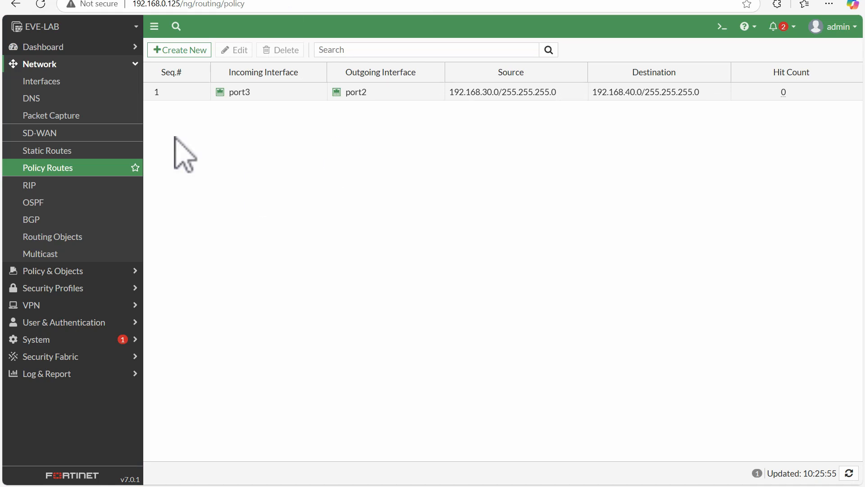
pyautogui.click(60, 169)
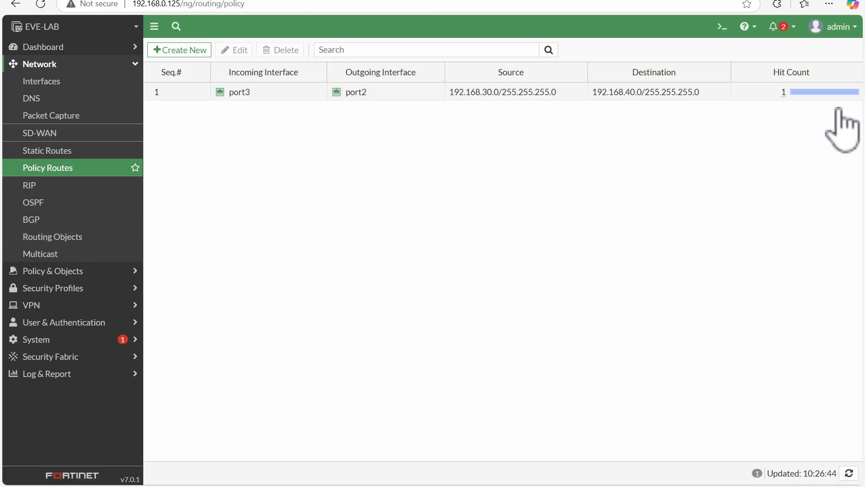
pyautogui.click(796, 93)
pyautogui.doubleClick(796, 93)
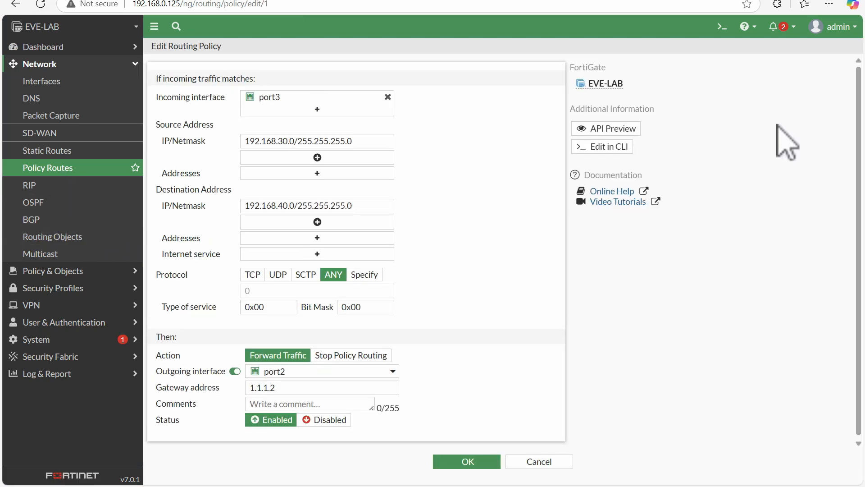
pyautogui.click(539, 461)
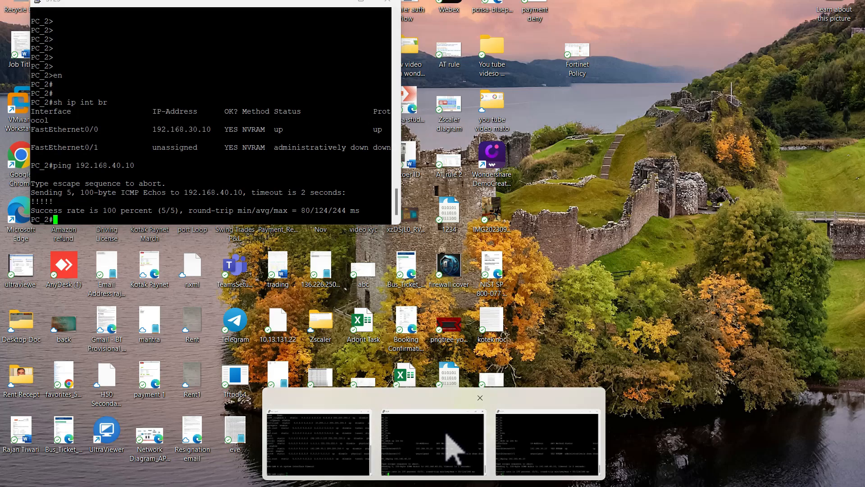
# Step: Return to the PC_2 console and start a telnet session to 192.168.40.10
pyautogui.click(457, 449)
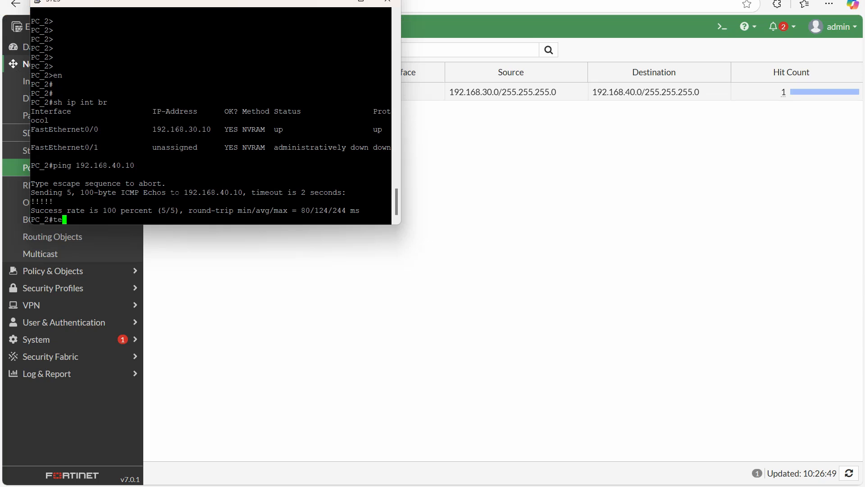
pyautogui.write('te')
pyautogui.press('Tab')
pyautogui.write('l')
pyautogui.press('Tab')
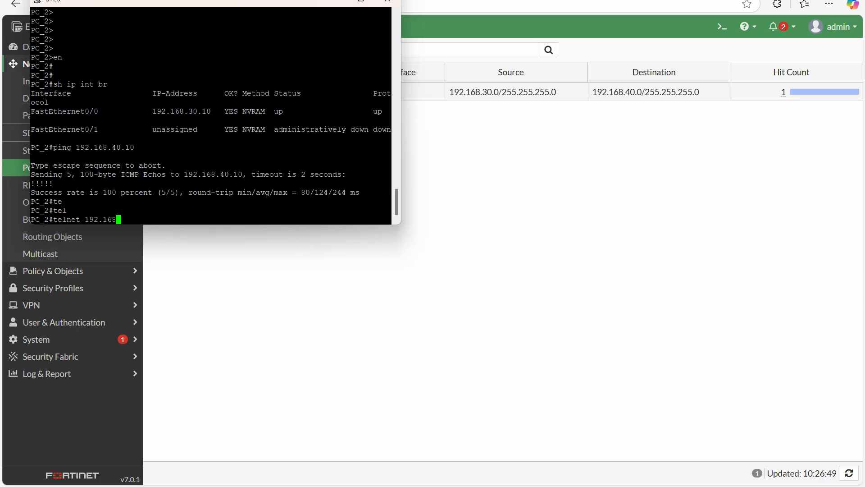
pyautogui.write('192.168.40.10')
pyautogui.press('Return')
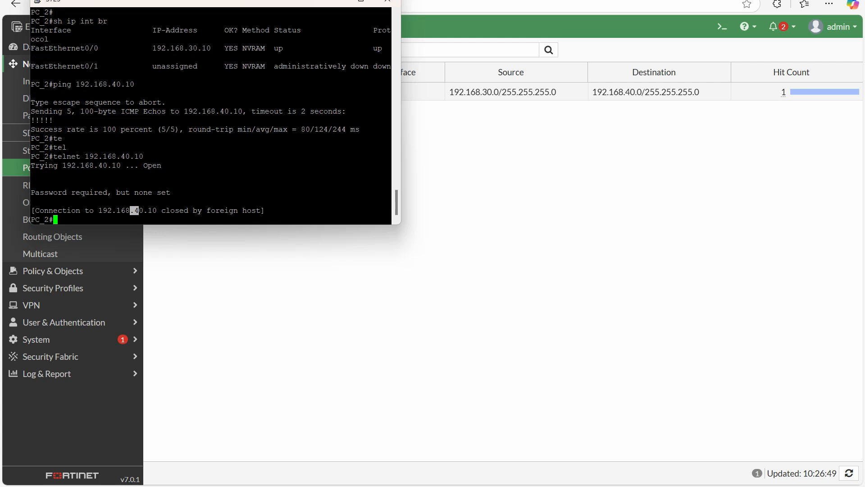
# Step: Return to the FortiGate and reload the policy route list to check the hit count after the telnet test
pyautogui.click(675, 198)
pyautogui.click(53, 170)
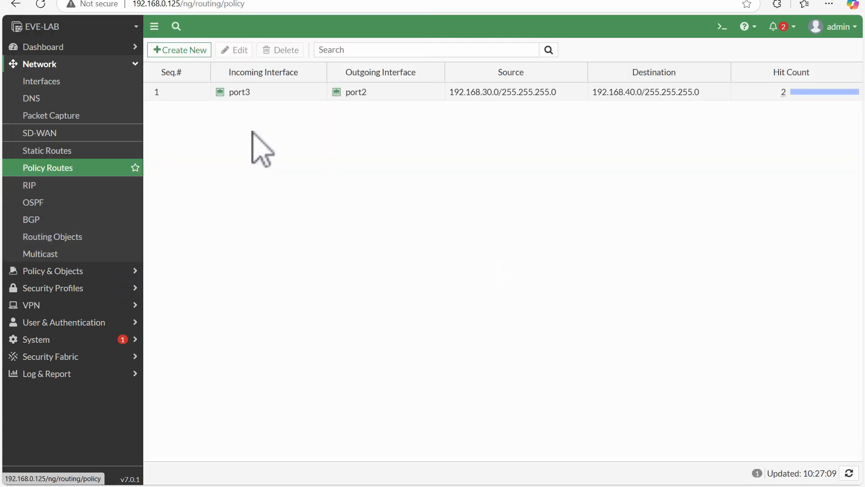